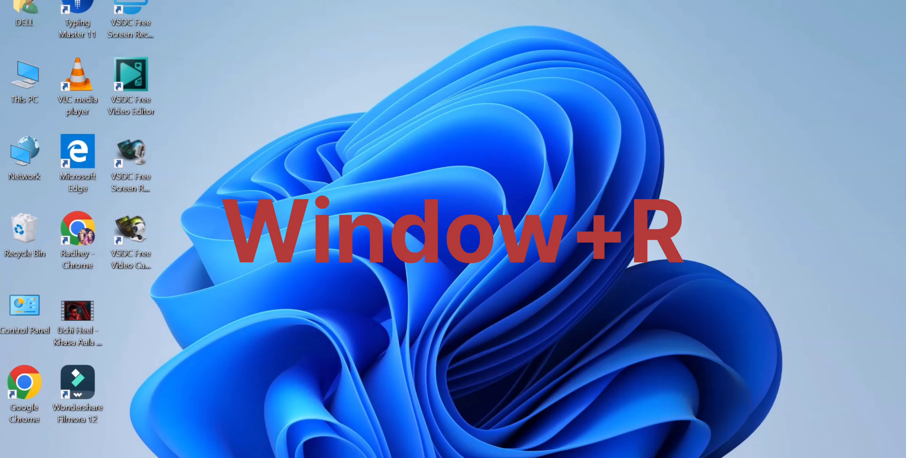
Launch Excel from the Run box by typing EXCEL and start a blank workbook.
key("super+r")
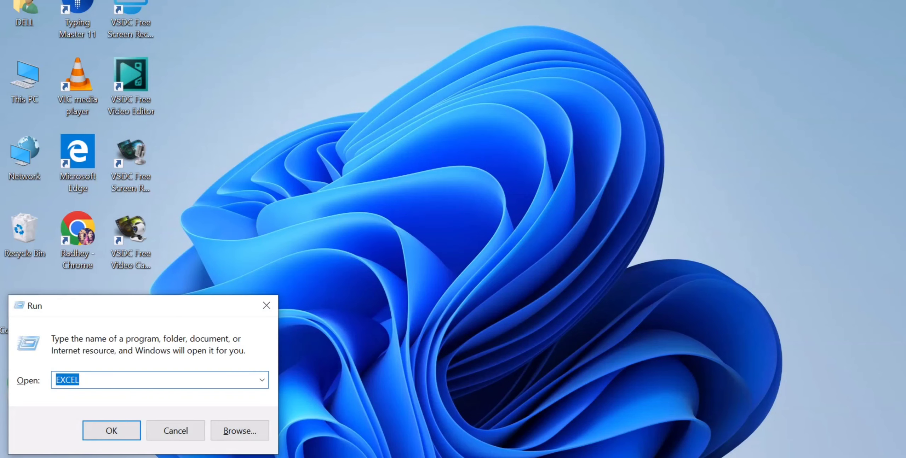
type("EXC")
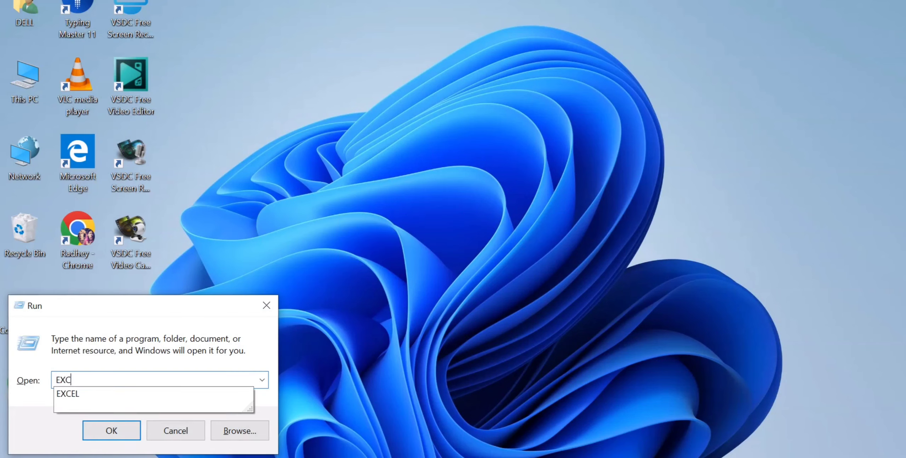
type("EL")
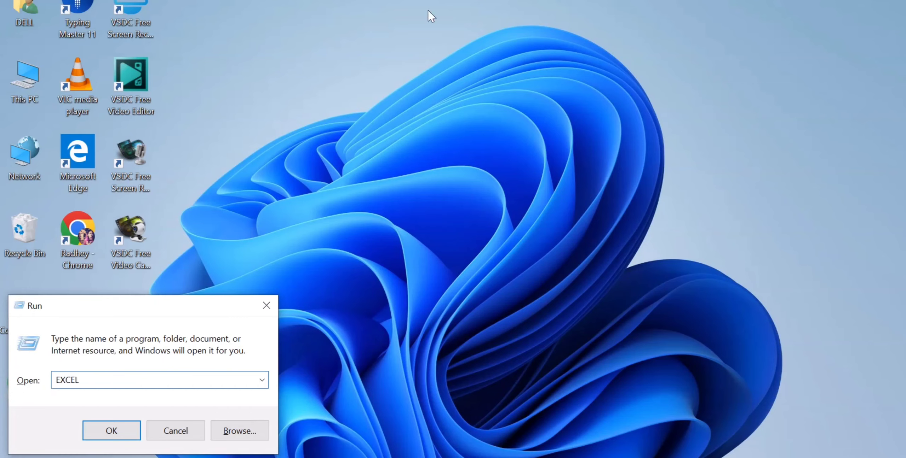
left_click(118, 429)
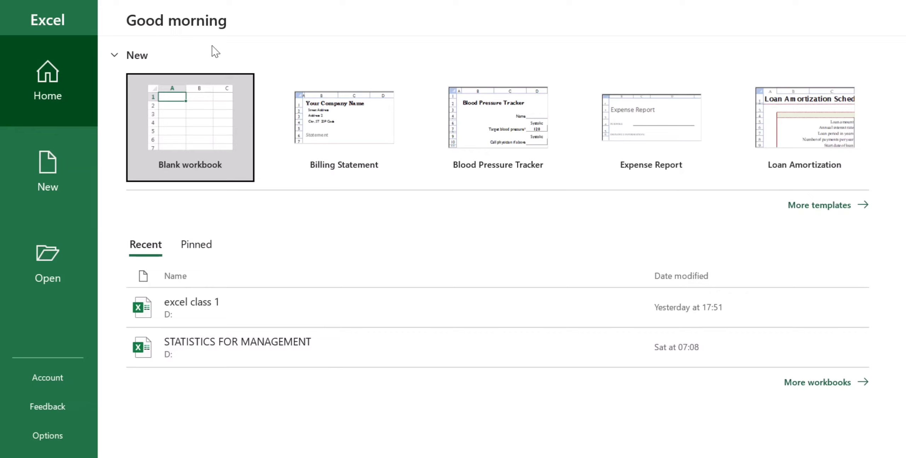
left_click(188, 128)
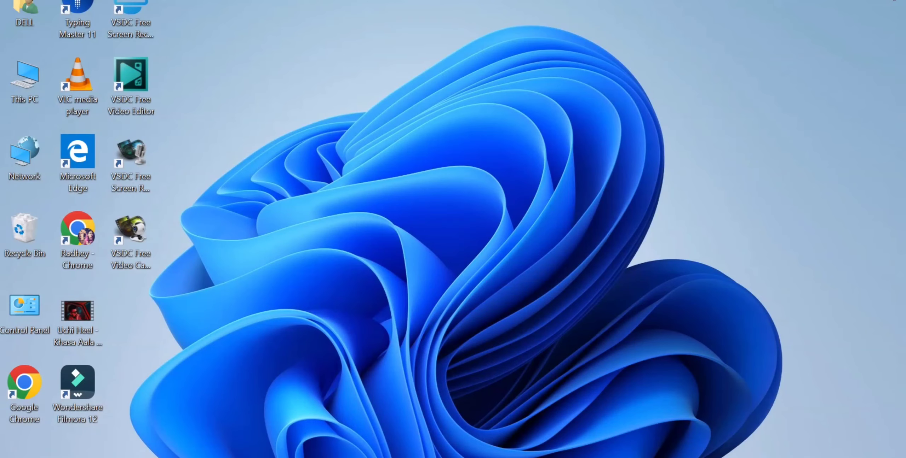
Relaunch Excel from Windows search and create a new blank workbook.
key("super")
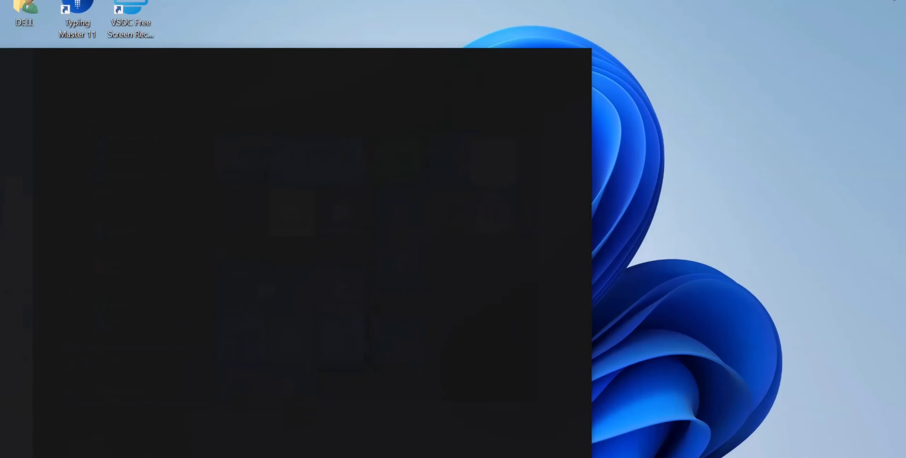
type("EXCEL")
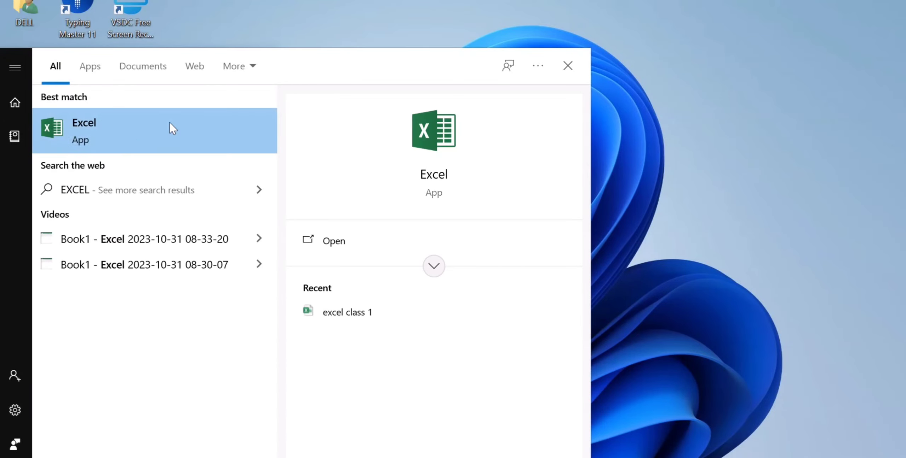
left_click(104, 130)
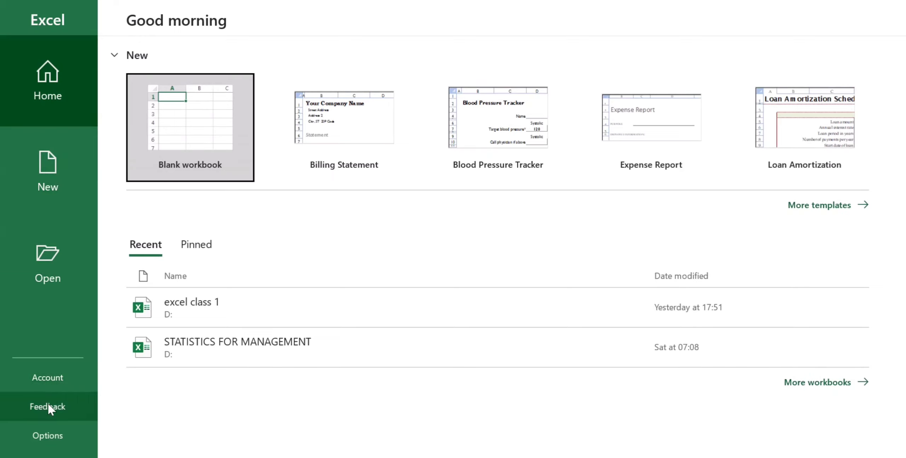
left_click(193, 128)
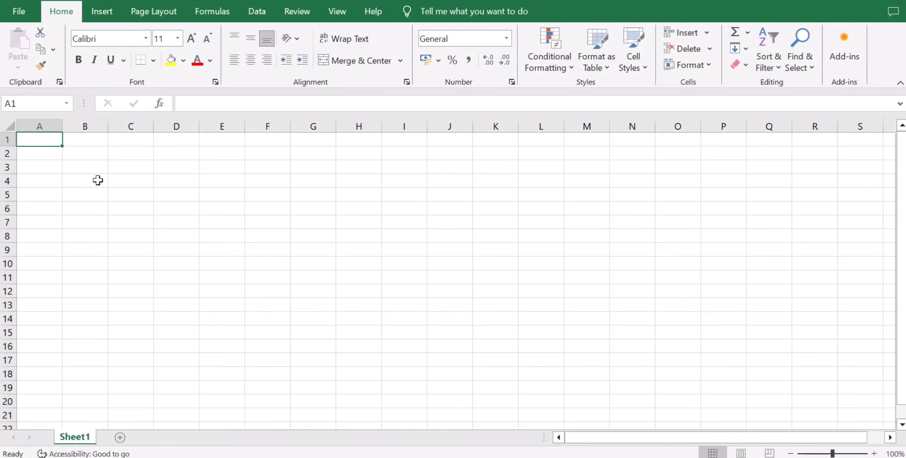
left_click(71, 246)
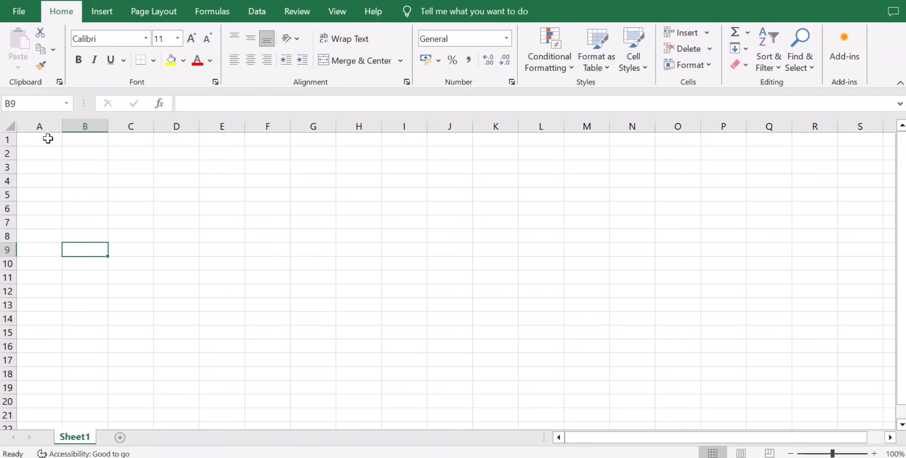
mouse_move(46, 137)
left_mouse_down()
mouse_move(778, 211)
mouse_move(817, 410)
mouse_move(816, 404)
left_mouse_up()
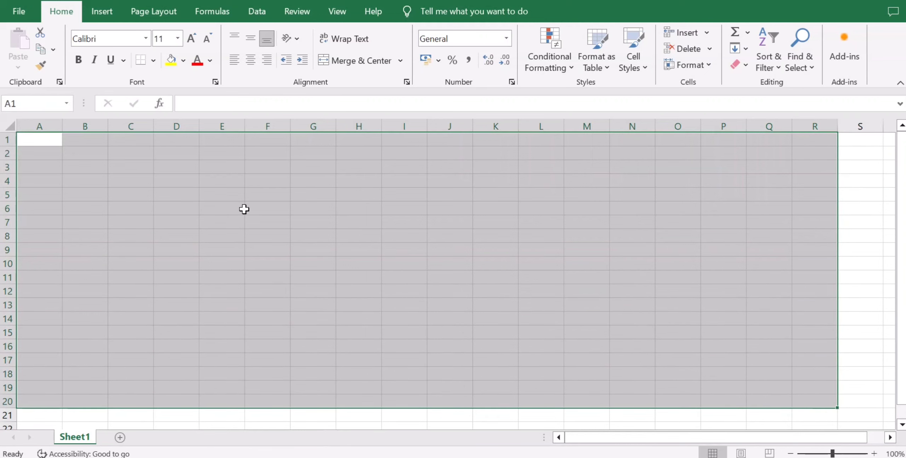
left_click(185, 232)
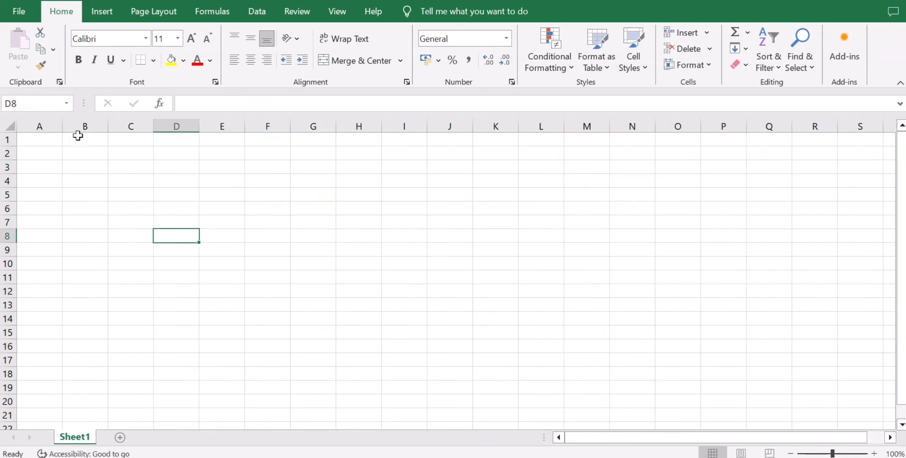
left_click(40, 145)
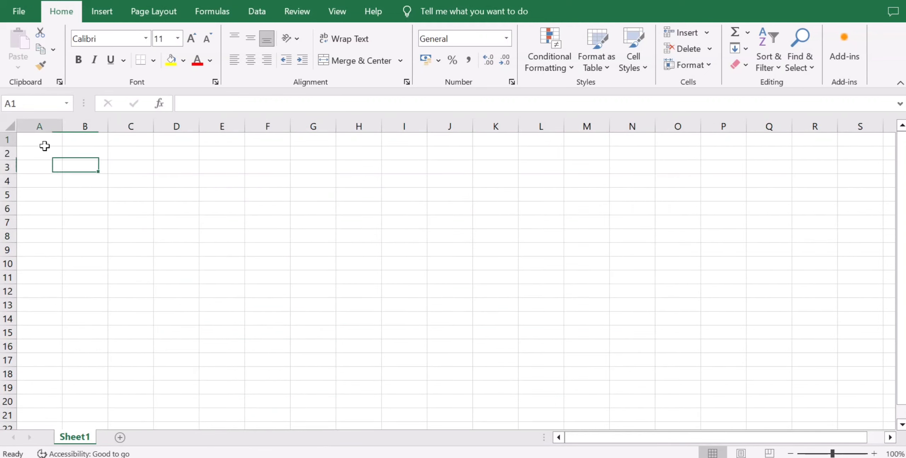
key("Right")
key("Right")
key("Right")
key("Right")
key("Right")
key("Right")
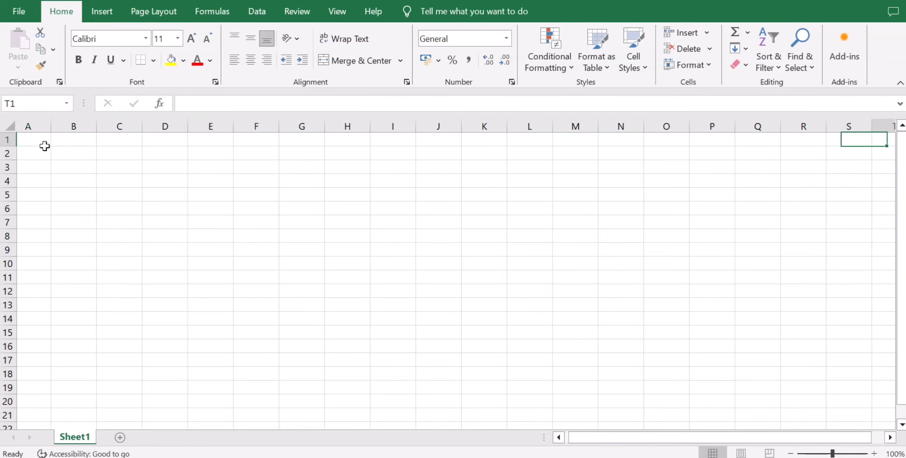
key("Right")
key("Right")
key("Right")
key("Right")
key("Right")
key("Right")
key("ctrl+Right")
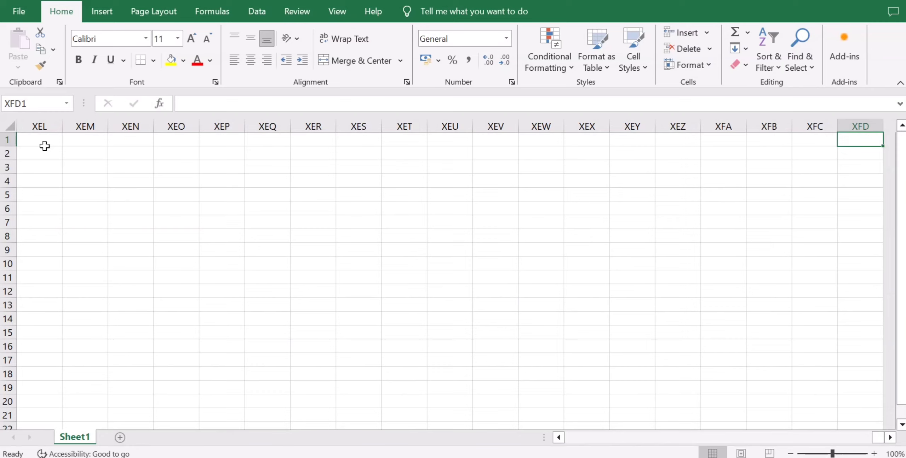
key("ctrl+Left")
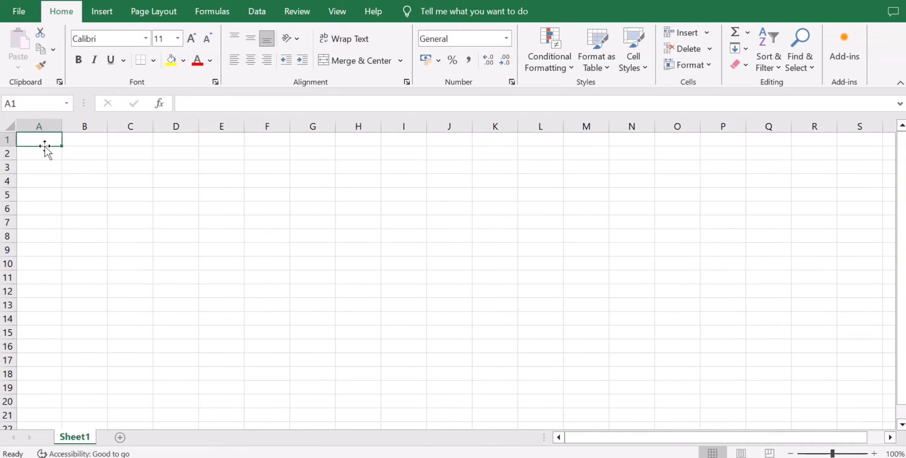
key("Down")
key("Down")
key("Down")
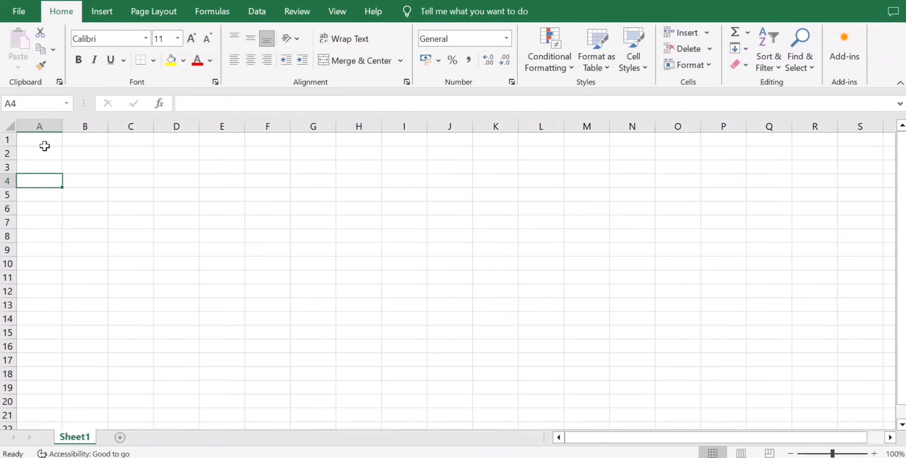
key("Down")
key("Down")
key("Down")
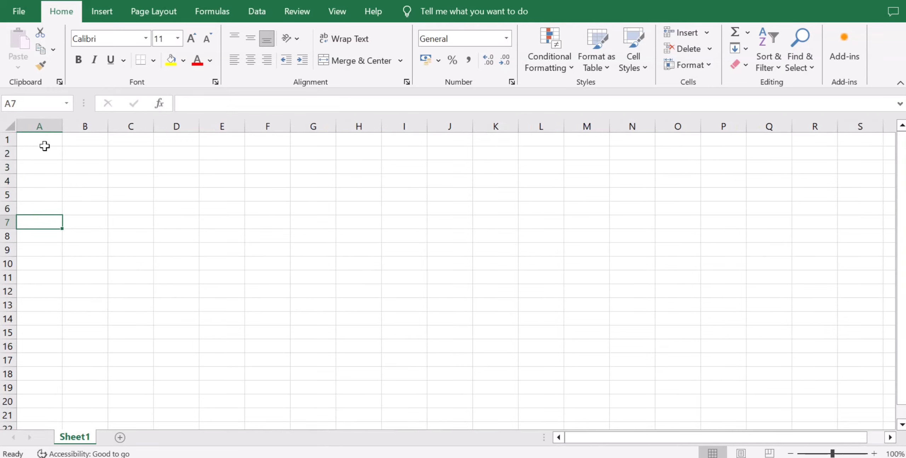
key("ctrl+Down")
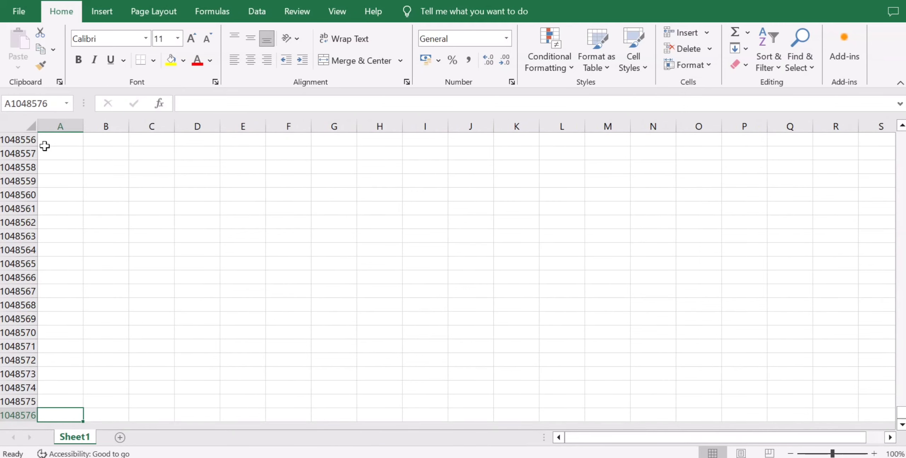
key("ctrl+Up")
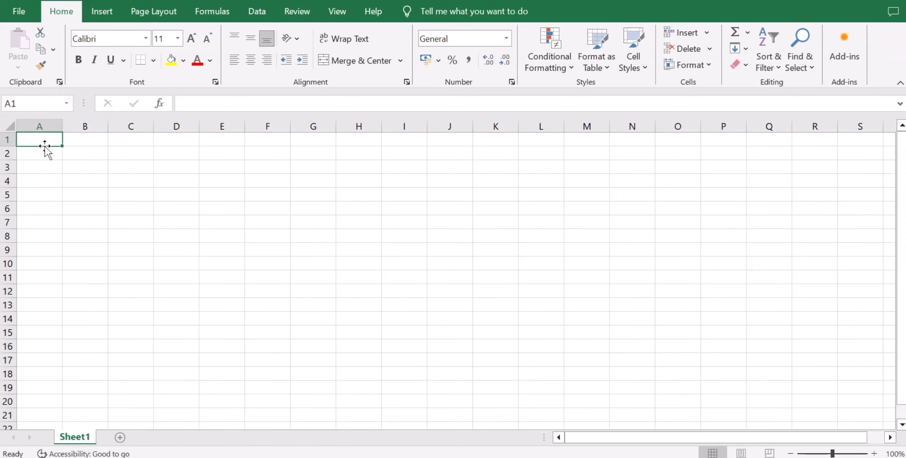
key("Down")
key("Down")
key("Down")
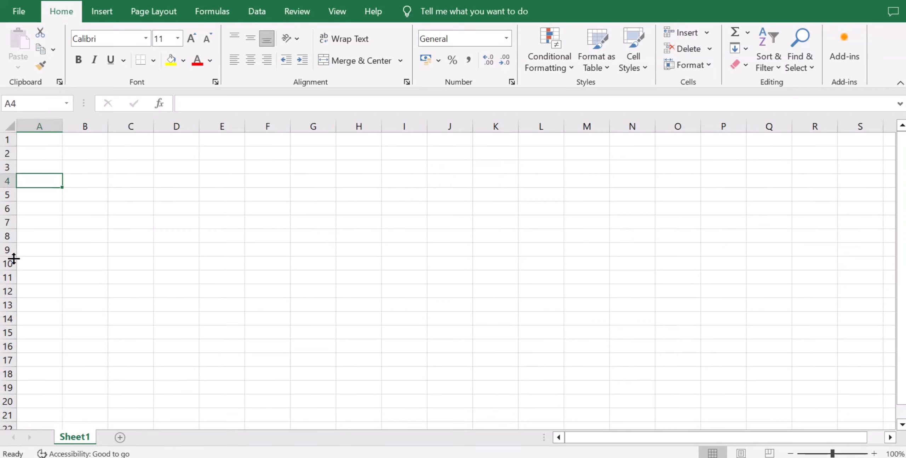
Fill the whole of row 9 with red.
left_click(8, 250)
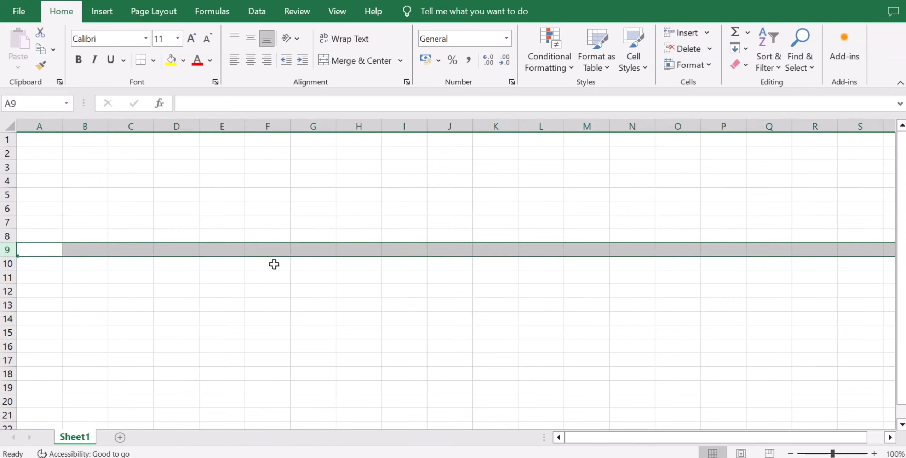
left_click(184, 61)
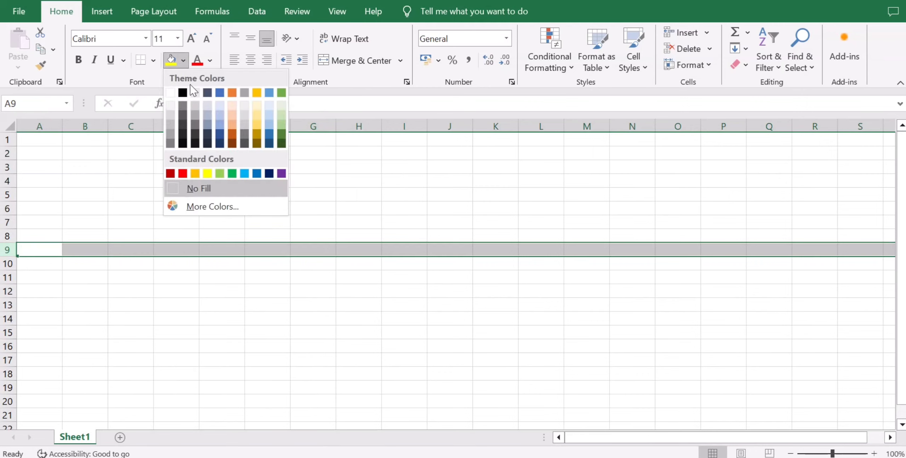
left_click(182, 173)
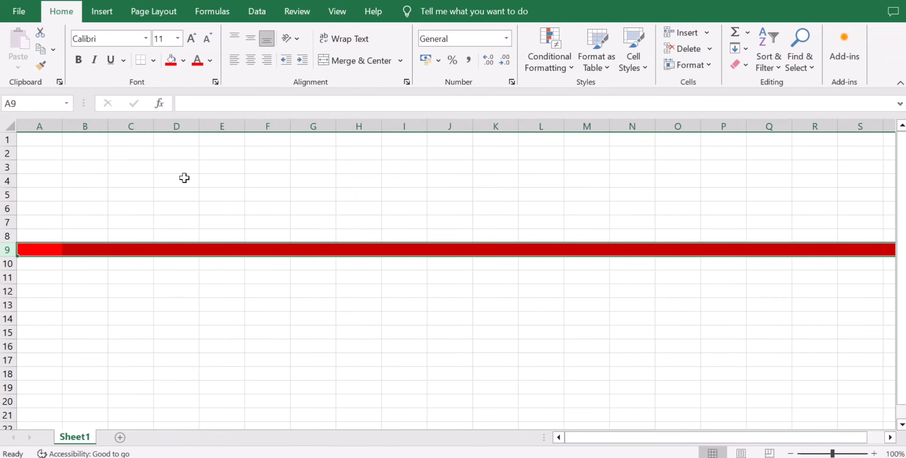
left_click(367, 263)
Give column J a light orange fill, then select cell J9.
left_click(431, 249)
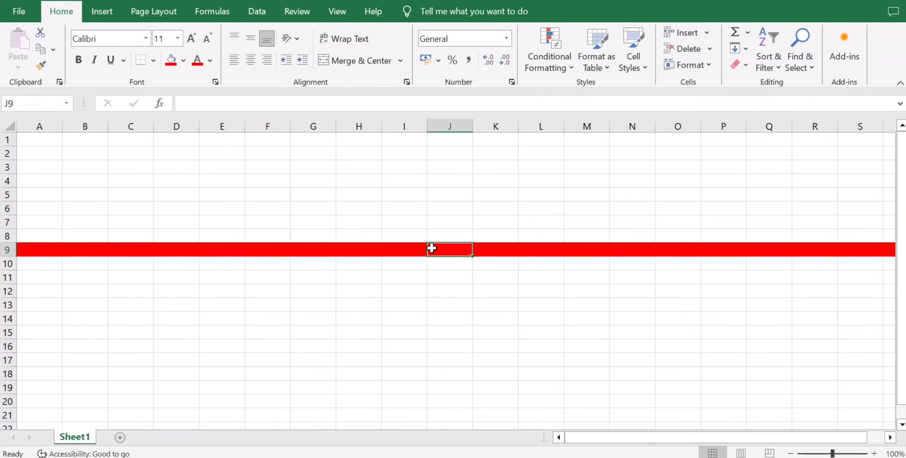
left_click(451, 125)
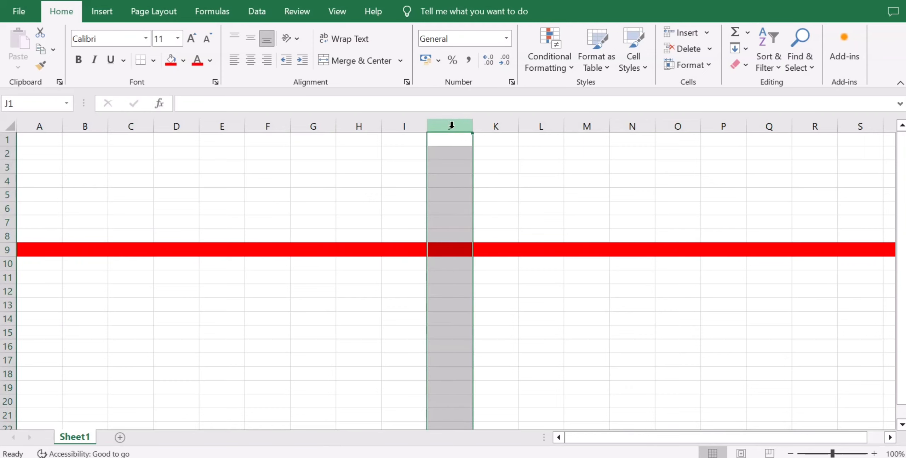
left_click(184, 61)
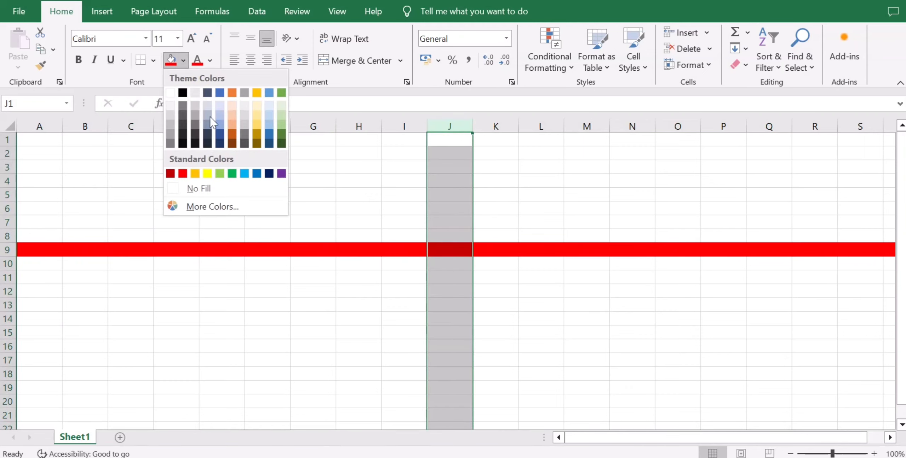
left_click(231, 122)
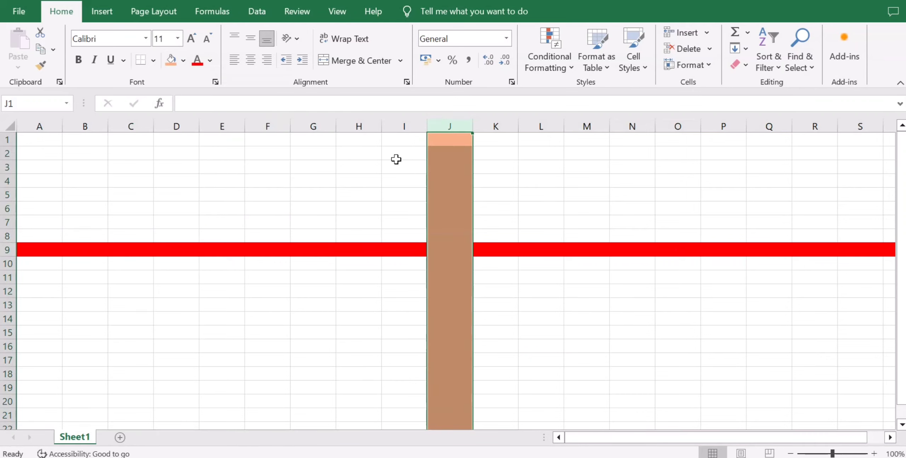
left_click(445, 250)
left_click(459, 159)
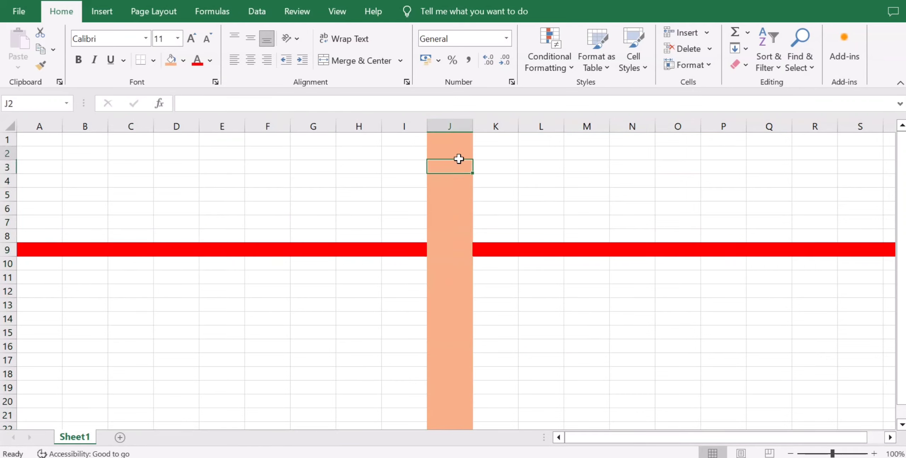
left_click(440, 247)
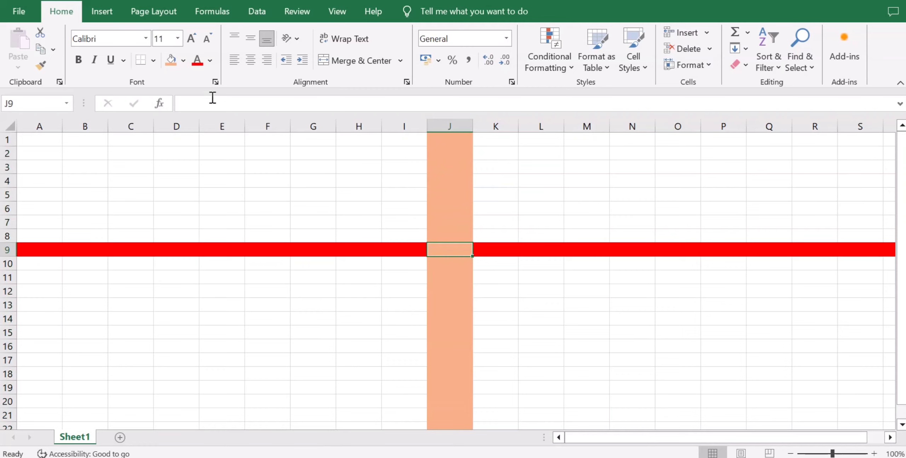
Fill cell J9 blue and type the label CELL in it.
left_click(183, 61)
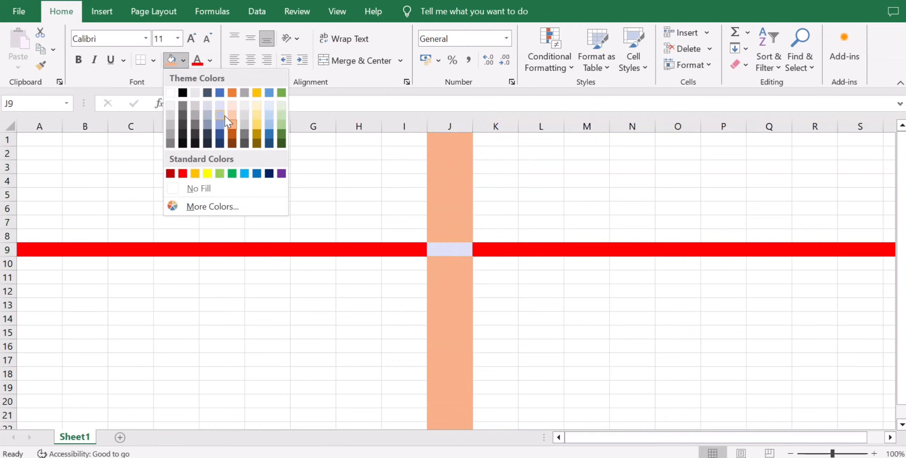
left_click(219, 126)
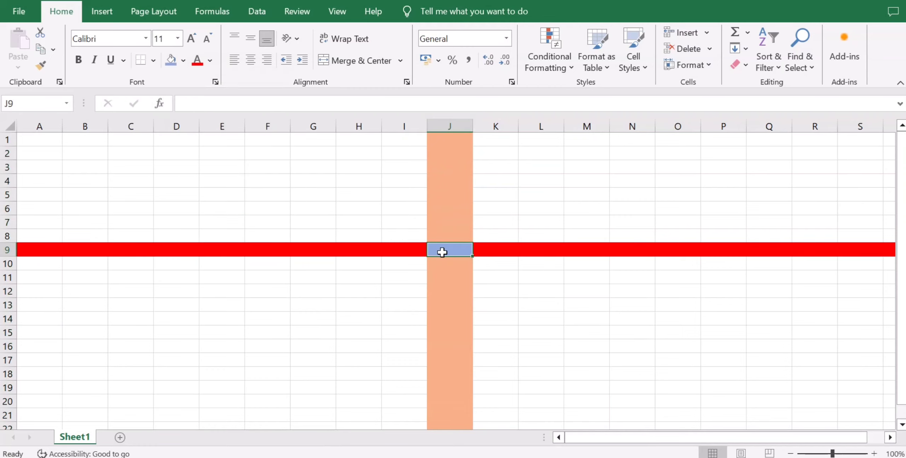
type("CE")
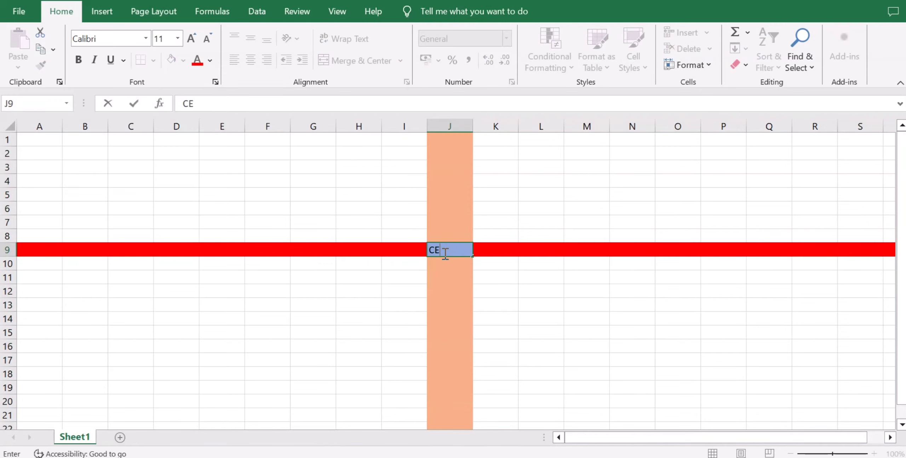
type("LL")
key("Return")
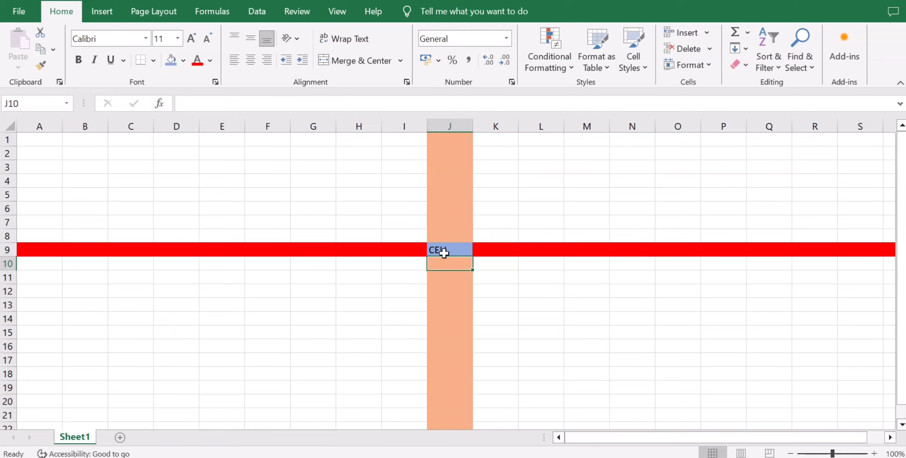
Type ROW in cell C11 and COLUMN in cell K4.
left_click(117, 275)
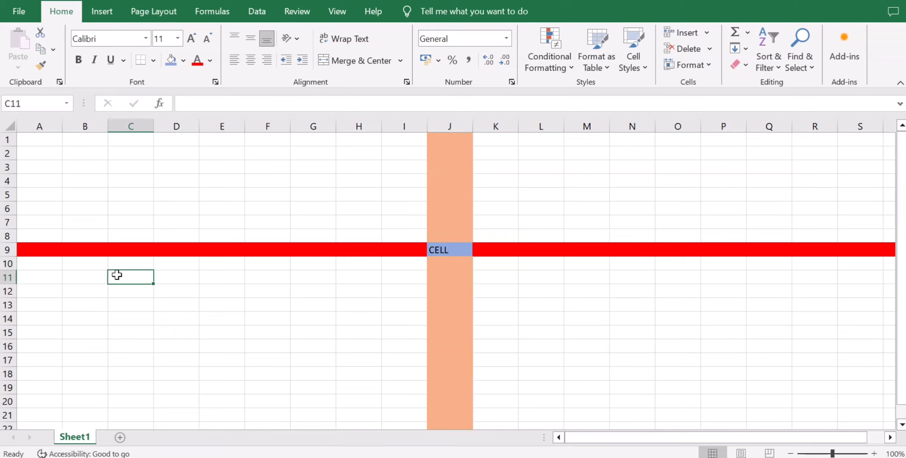
type("ROW")
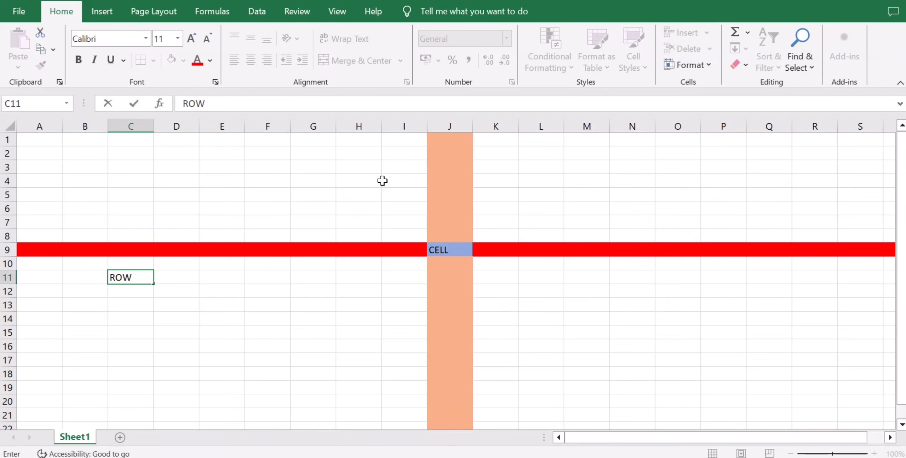
left_click(499, 176)
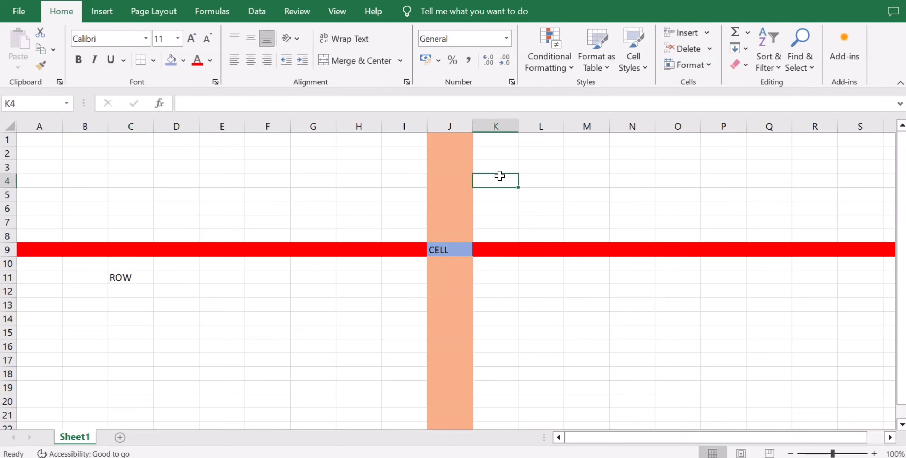
type("COL")
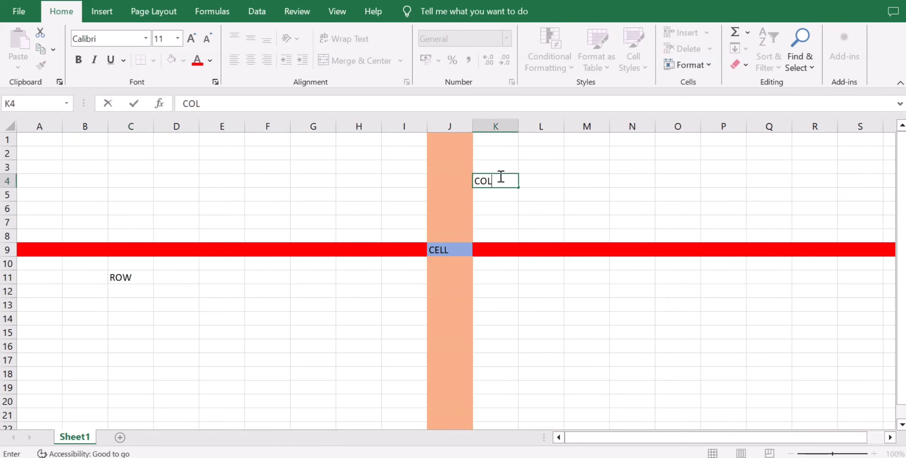
type("UMN")
key("Return")
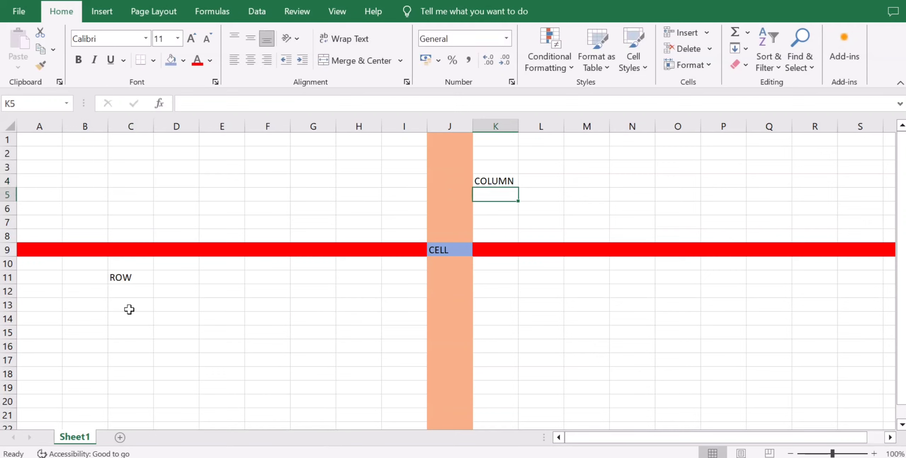
left_click(37, 289)
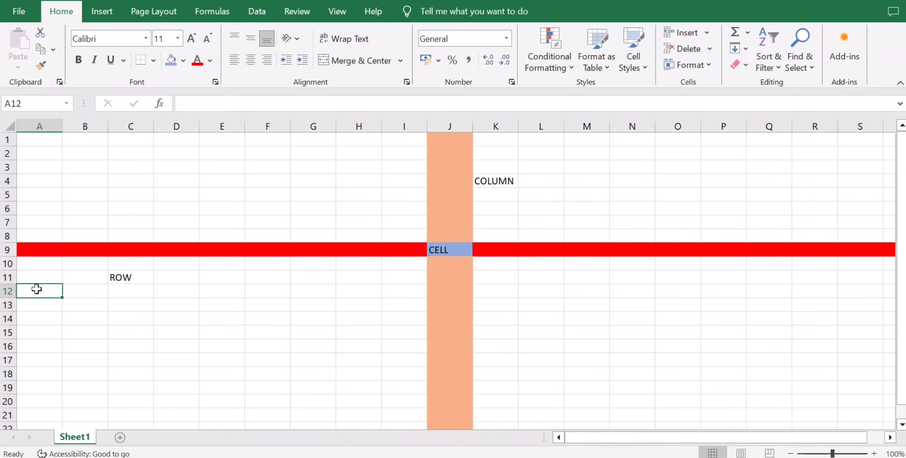
Jump to the sheet's last row with Ctrl+Down and return to the top.
key("Right")
key("Right")
key("Right")
key("Up")
key("Left")
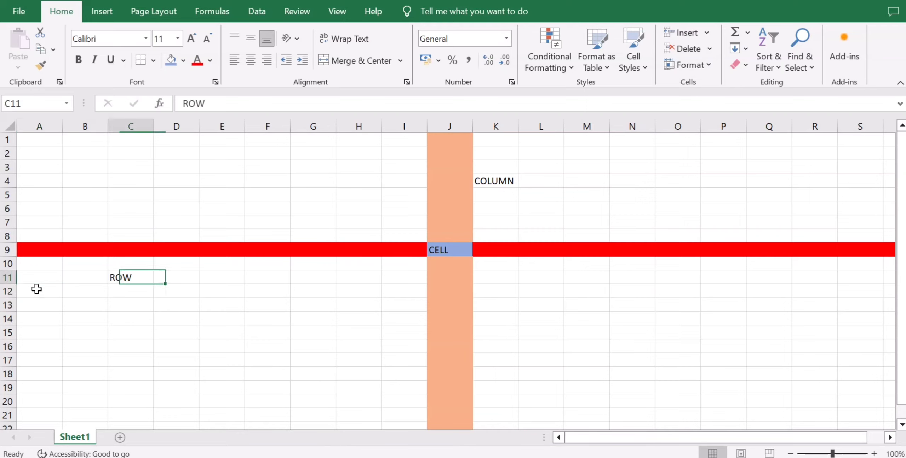
key("Left")
key("Left")
key("ctrl+Down")
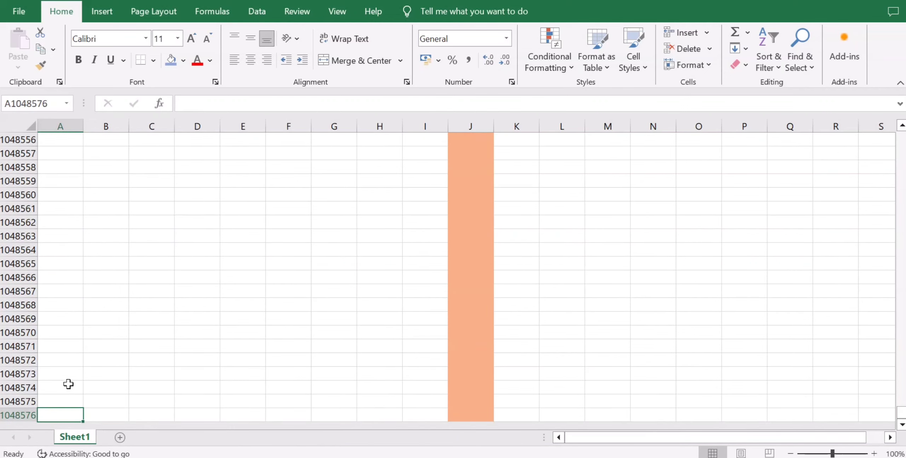
key("ctrl+Up")
Enter 1048576 in cell D11 beside the ROW label.
key("Down")
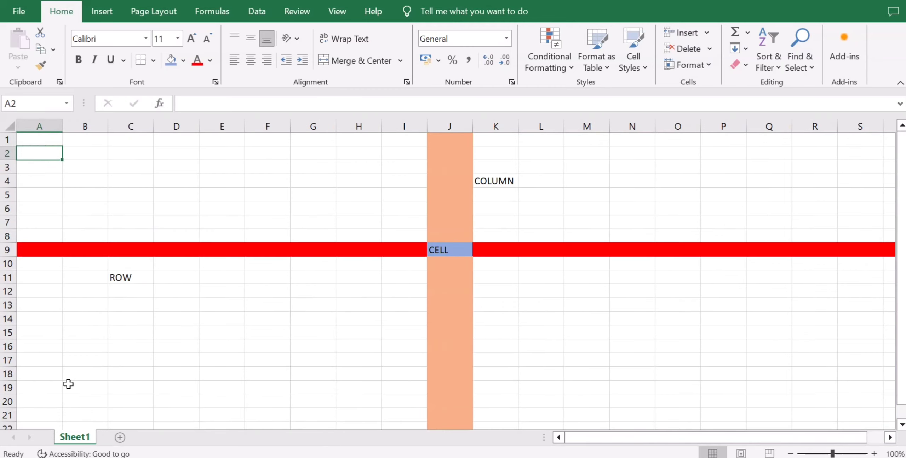
key("Down")
key("Down")
key("Down")
key("Down")
key("Down")
key("Down")
key("Right")
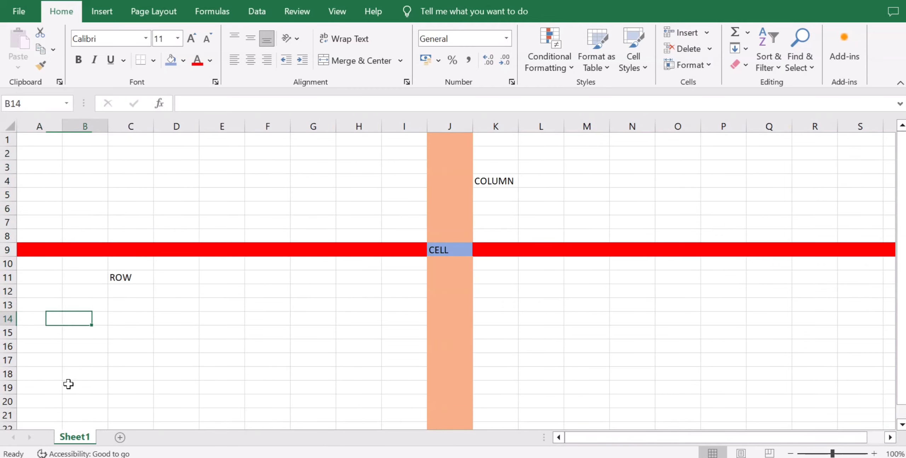
key("Right")
key("Right")
key("Up")
key("Up")
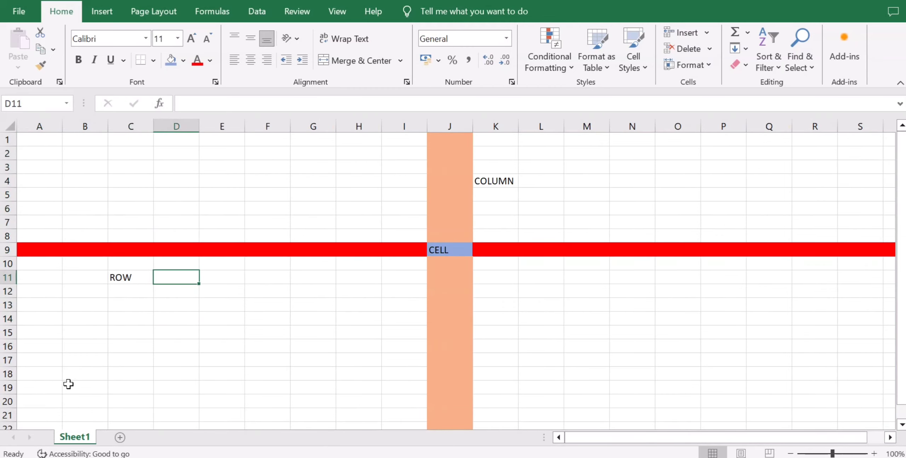
type("10")
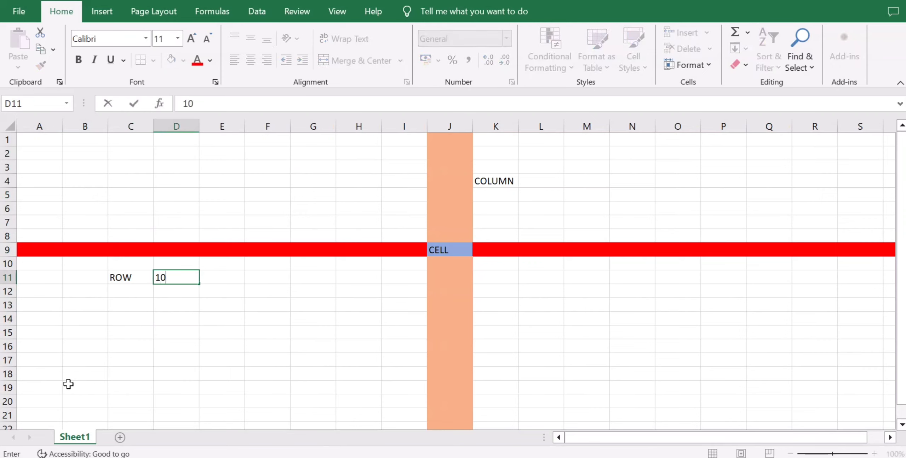
type("4857")
type("6")
key("Return")
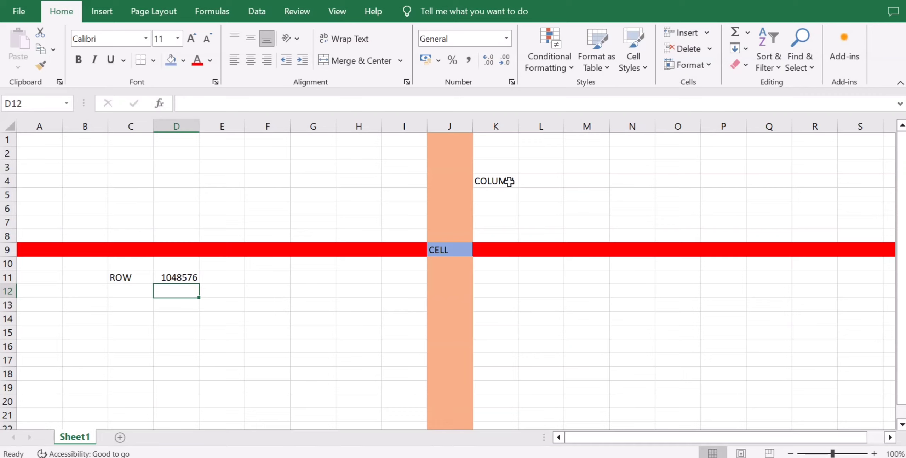
Enter 'A TO' in cell L4 and check the last column with Ctrl+Right.
left_click(533, 182)
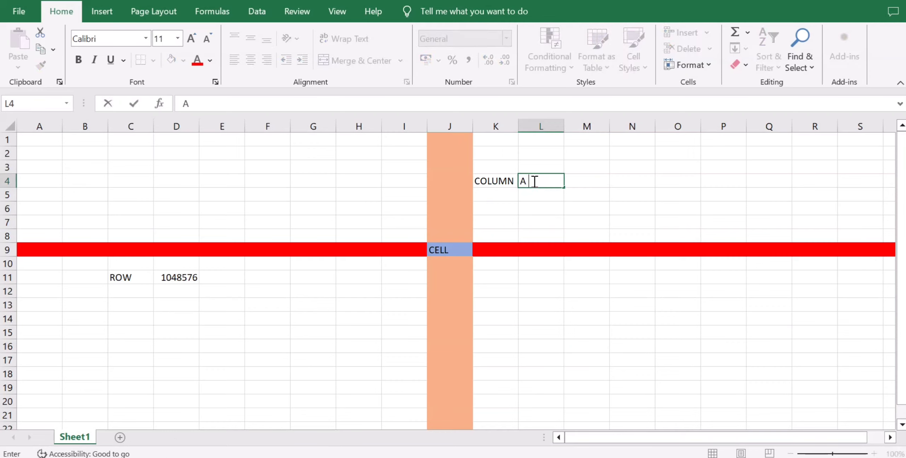
type("TO")
key("Return")
left_click(533, 181)
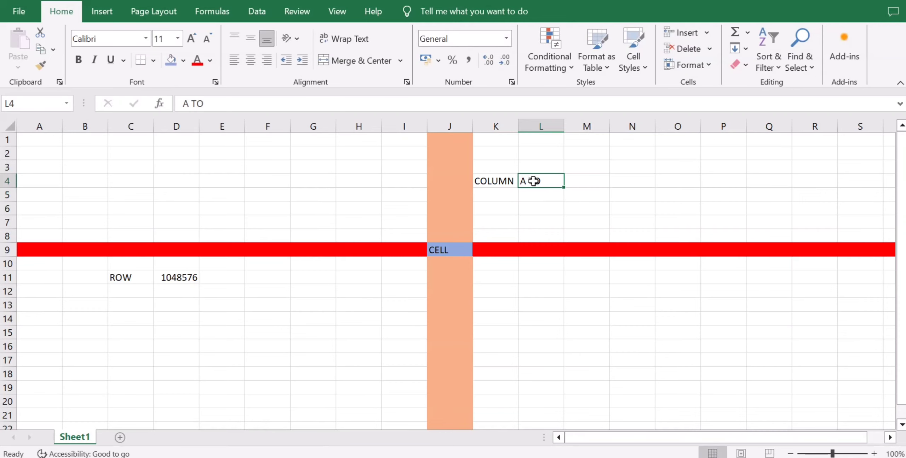
key("ctrl+Right")
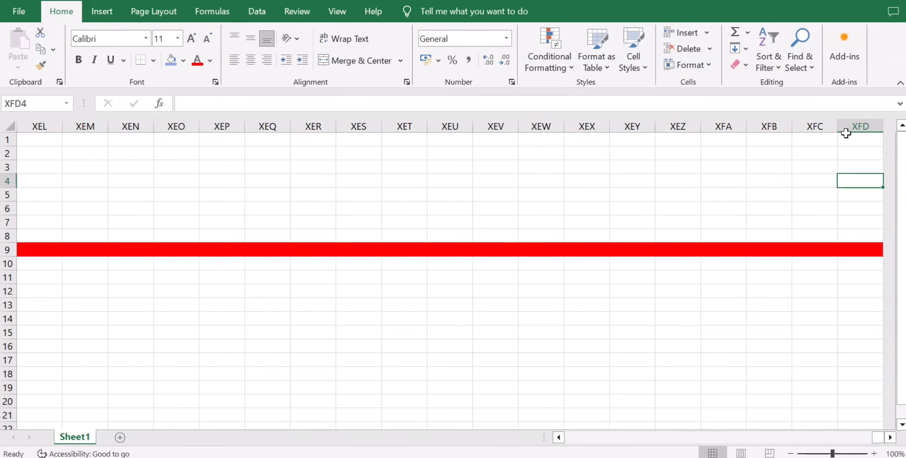
key("ctrl+Left")
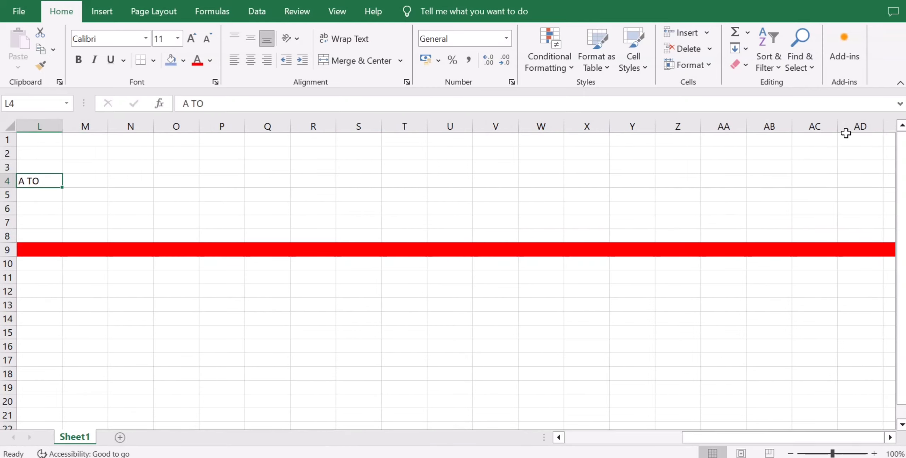
Append XFD to cell L4 so the note reads 'A TO XFD'.
key("F2")
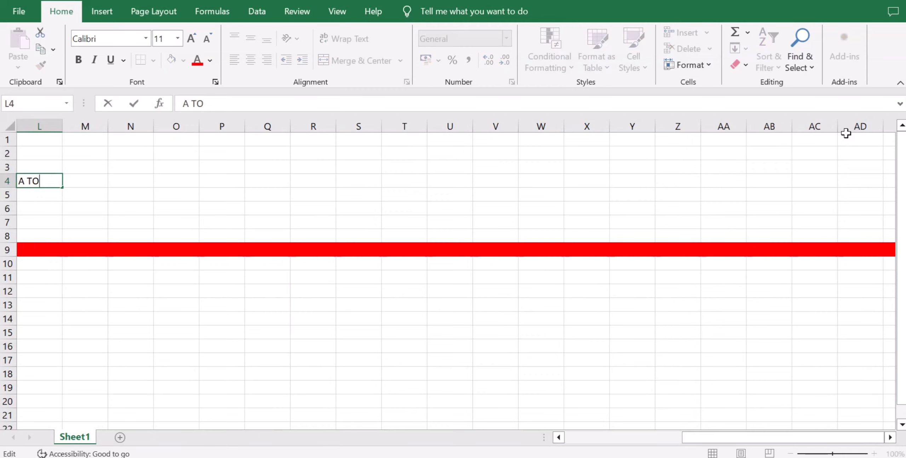
type("XF")
type("D")
key("ctrl+Return")
key("Down")
key("Left")
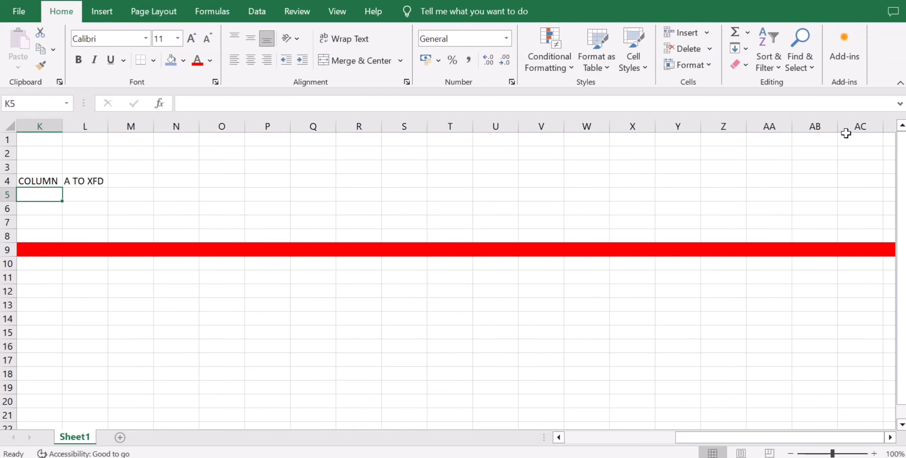
key("Left")
key("Left")
key("Left")
key("Left")
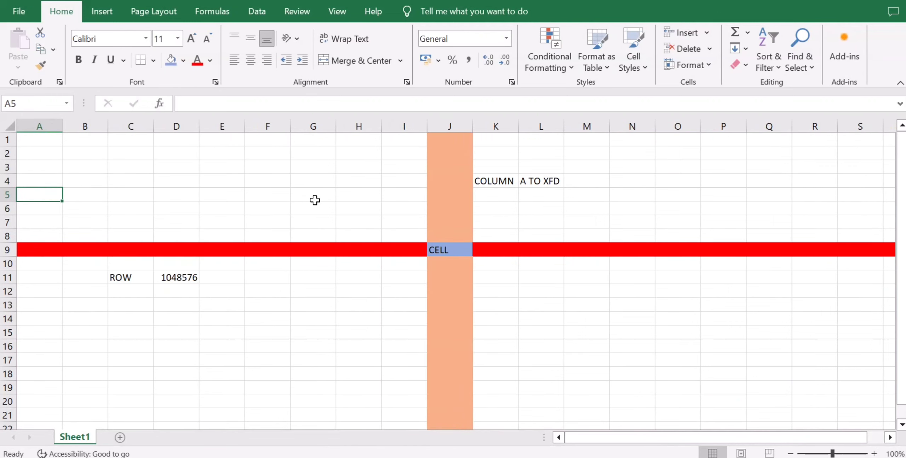
left_click(313, 200)
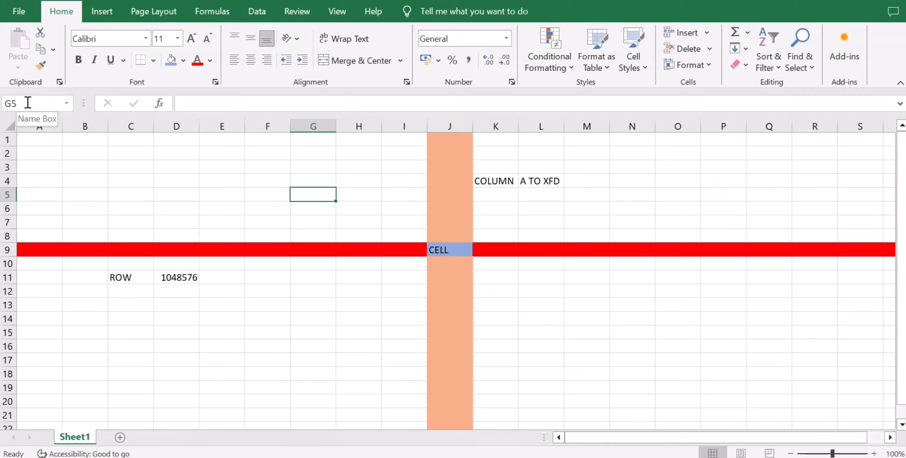
left_click(28, 103)
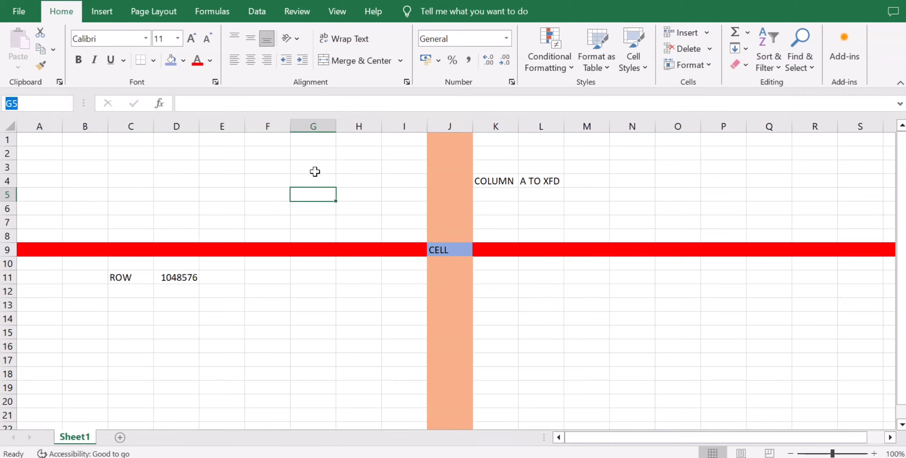
left_click(317, 195)
left_click(196, 103)
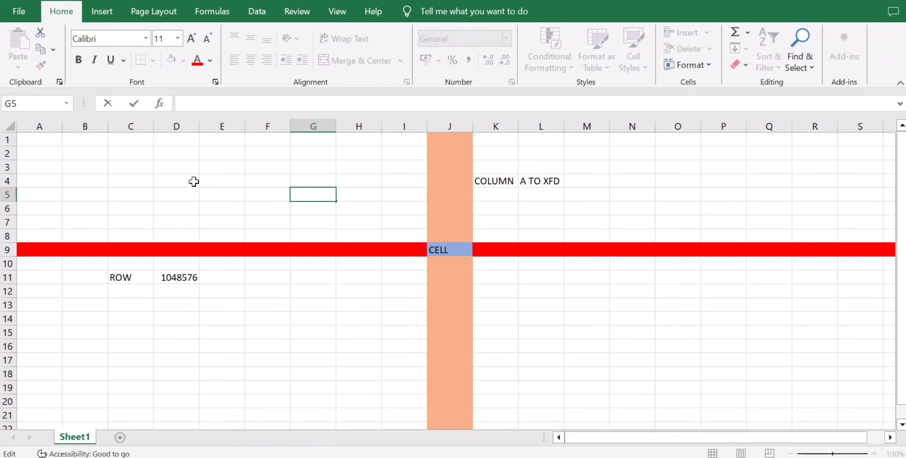
left_click(179, 194)
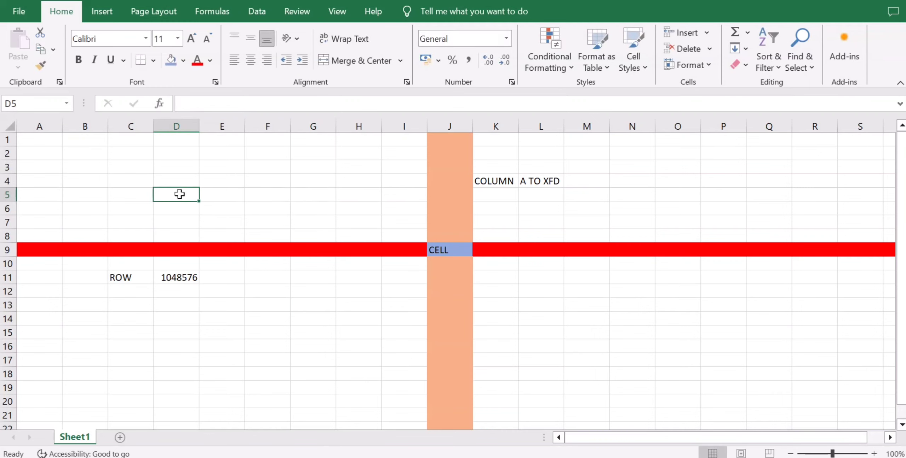
Enter =SUM(45+10) in cell D5 so it shows 55, then reselect D5.
type("=SY")
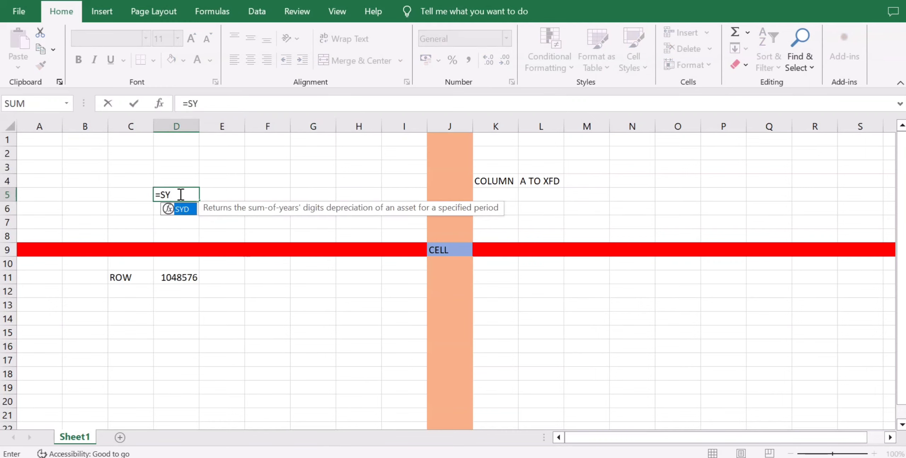
key("BackSpace")
type("UM")
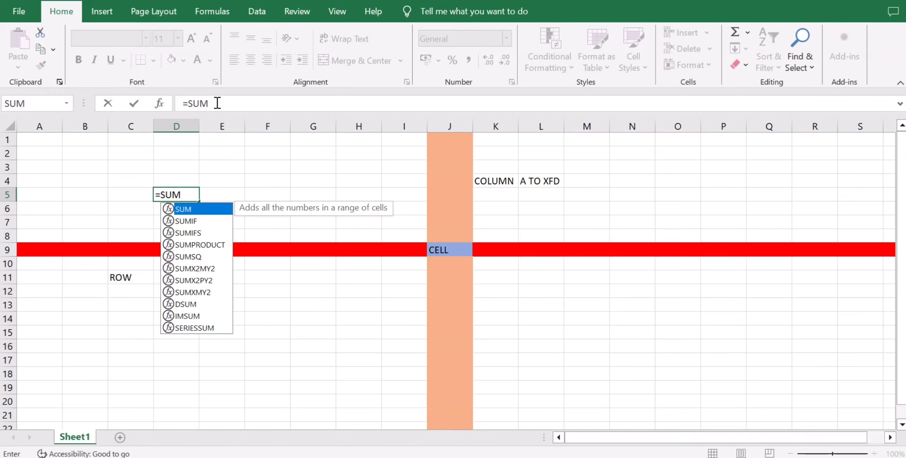
type("(")
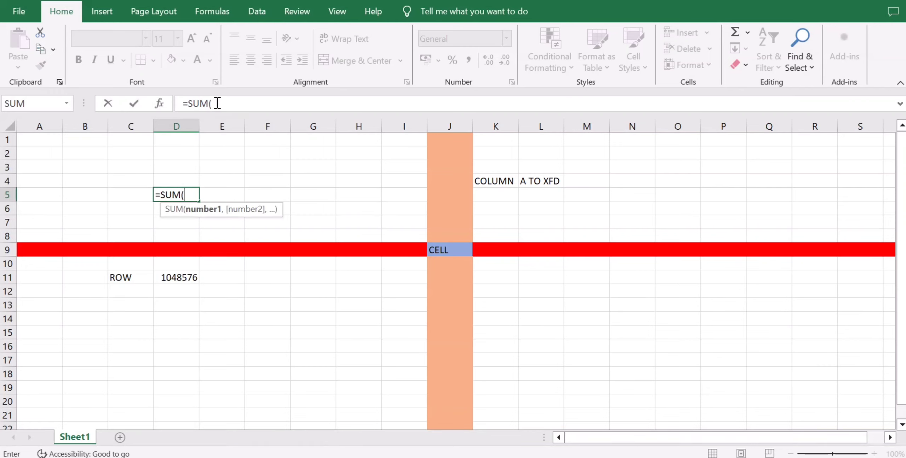
type("45")
type("+10")
type(")")
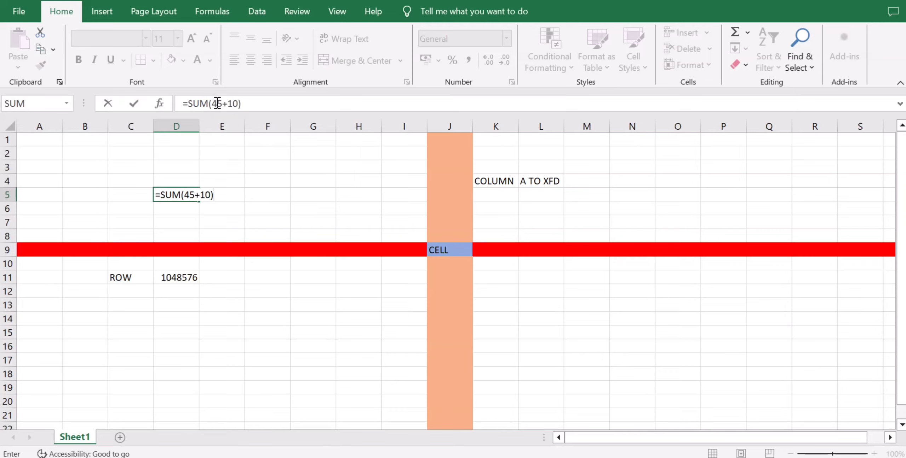
key("Return")
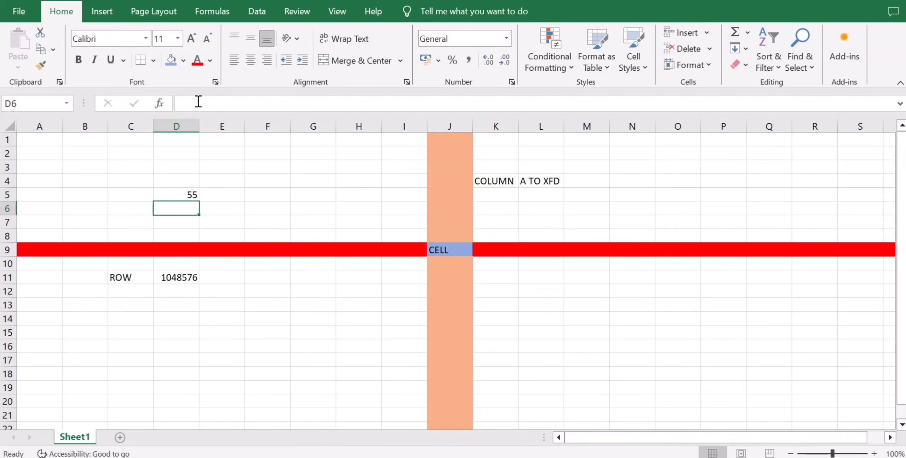
left_click(184, 191)
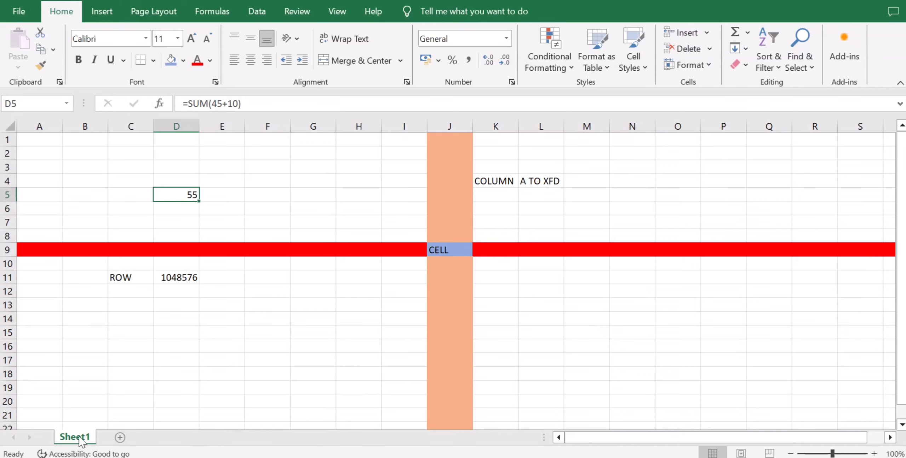
Add a new Sheet2, then return to Sheet1 and select cell B15.
left_click(120, 439)
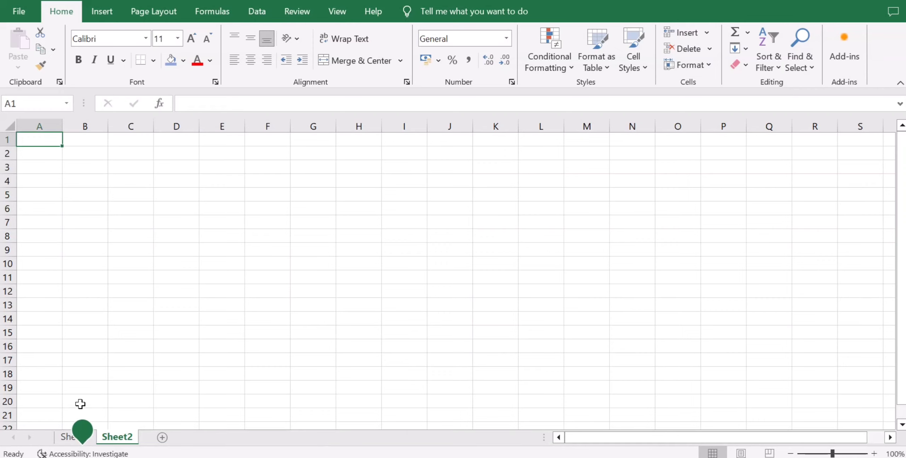
left_click(67, 438)
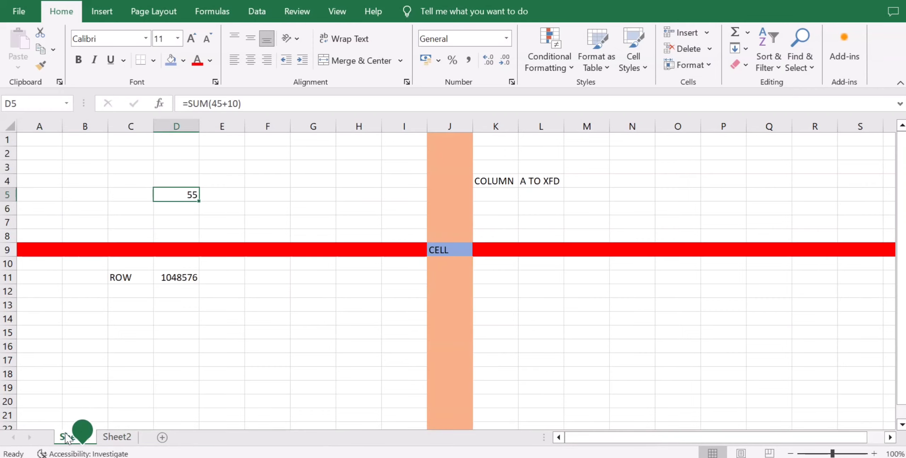
left_click(82, 332)
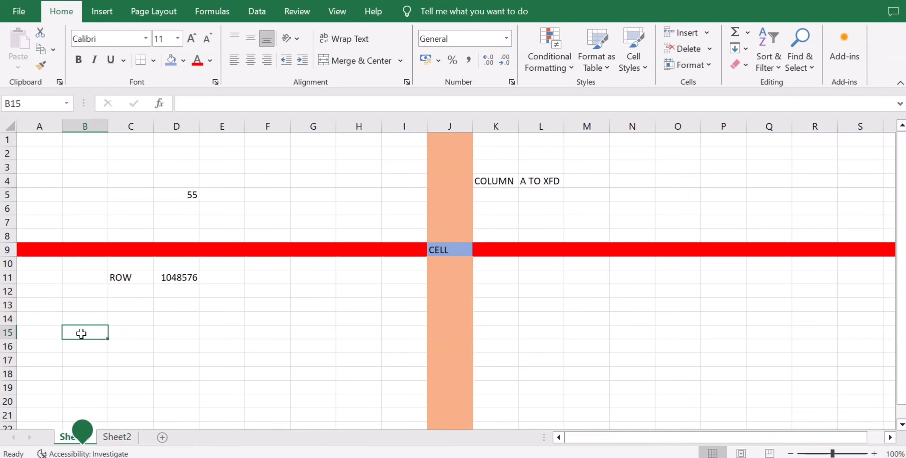
Go through the File menu's New page to the Export page for creating a PDF/XPS document.
left_click(22, 13)
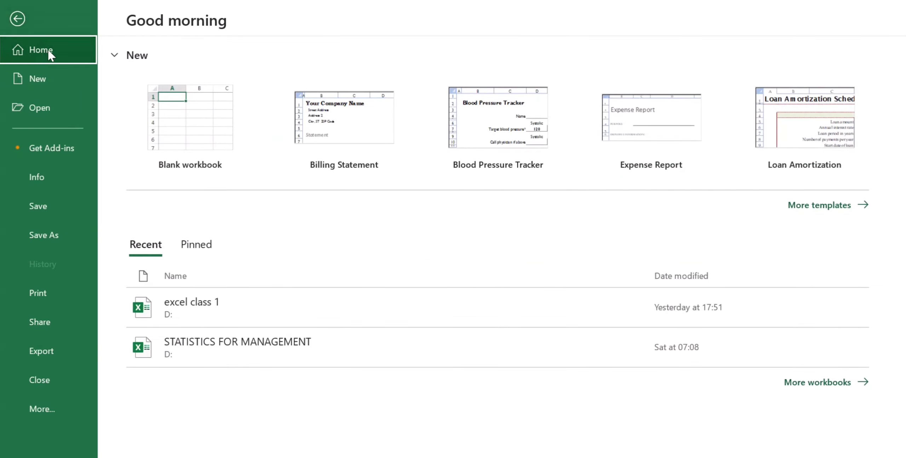
left_click(38, 81)
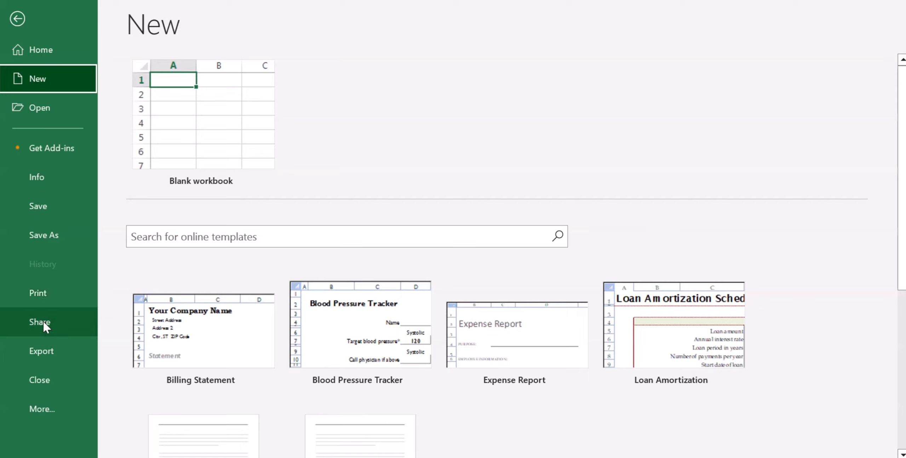
left_click(45, 354)
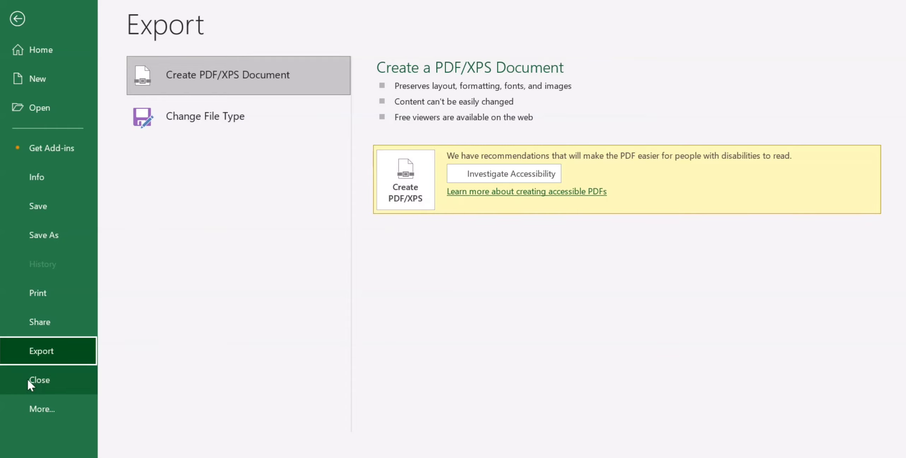
Close the workbook from the File menu and dismiss the save-changes prompt for Book1.
left_click(37, 382)
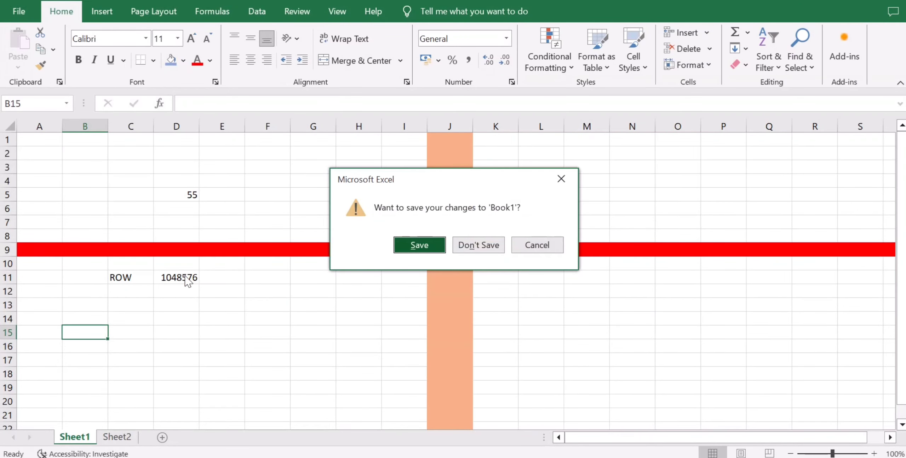
left_click(566, 178)
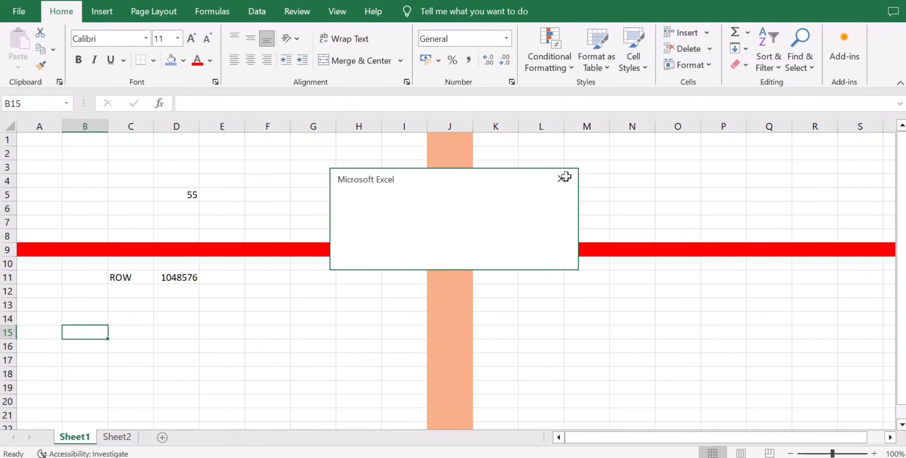